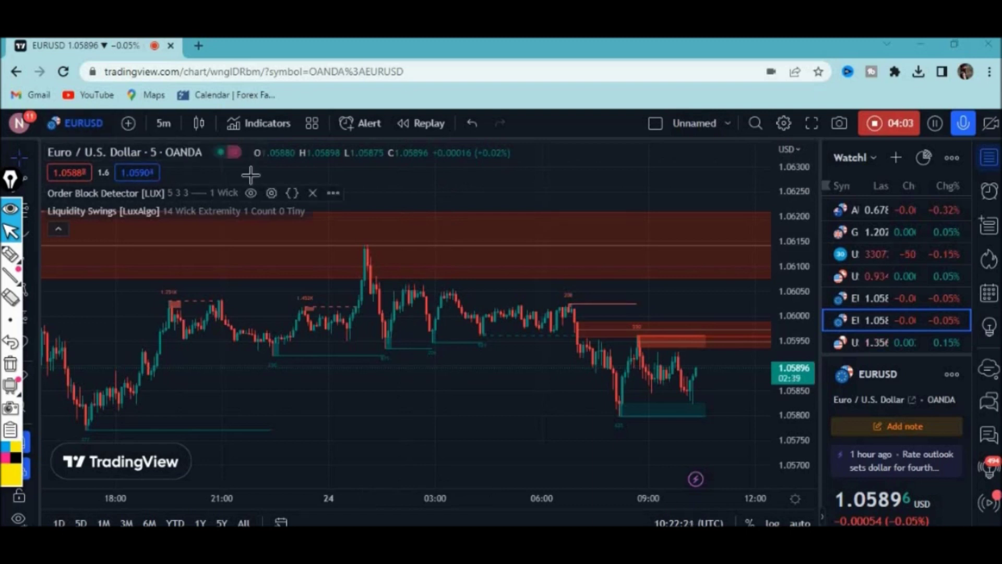
Search the built-in indicators for 'orderblock det' to find the Order Block Detector.
click(258, 131)
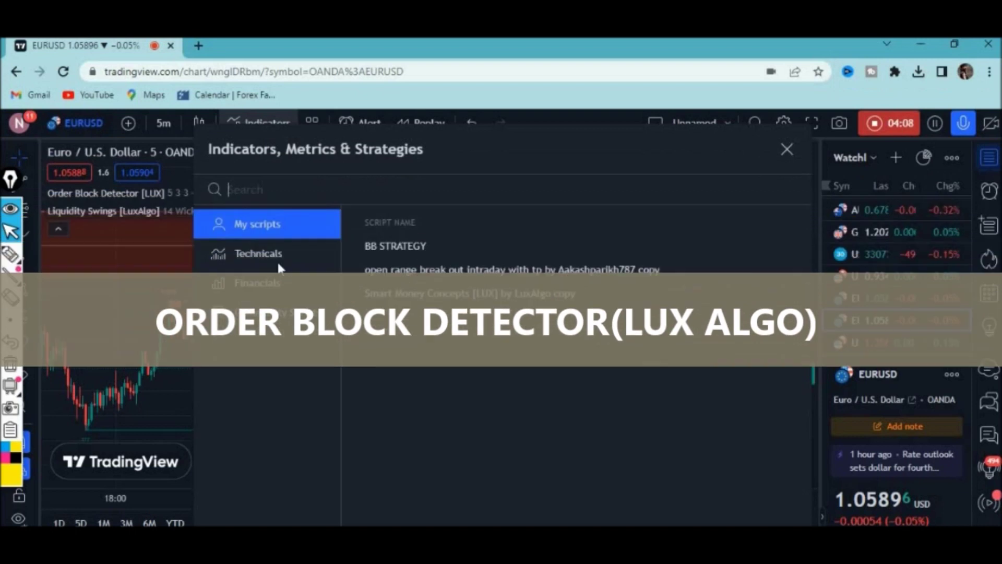
click(279, 268)
click(258, 190)
text(orderb)
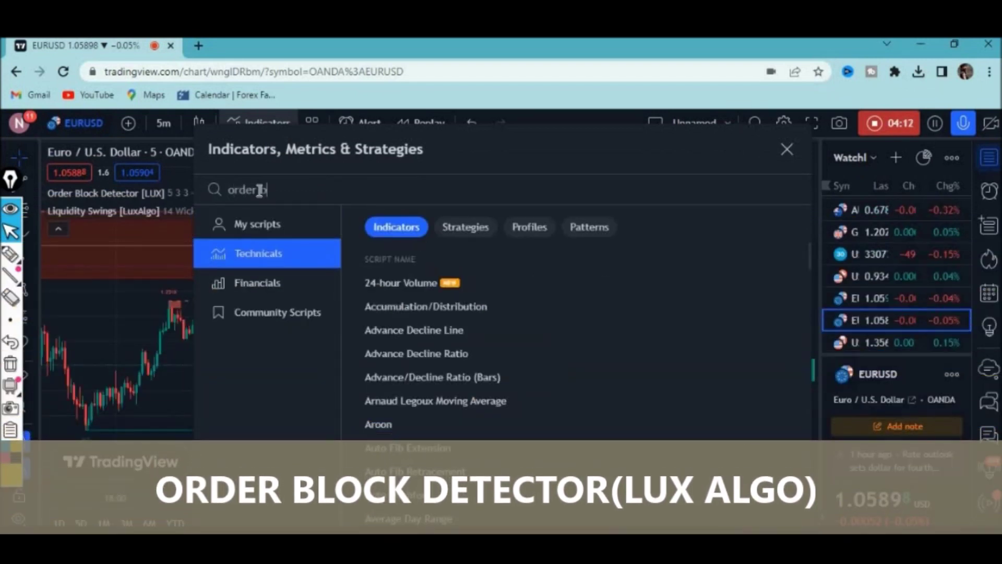
text(lock det)
click(786, 150)
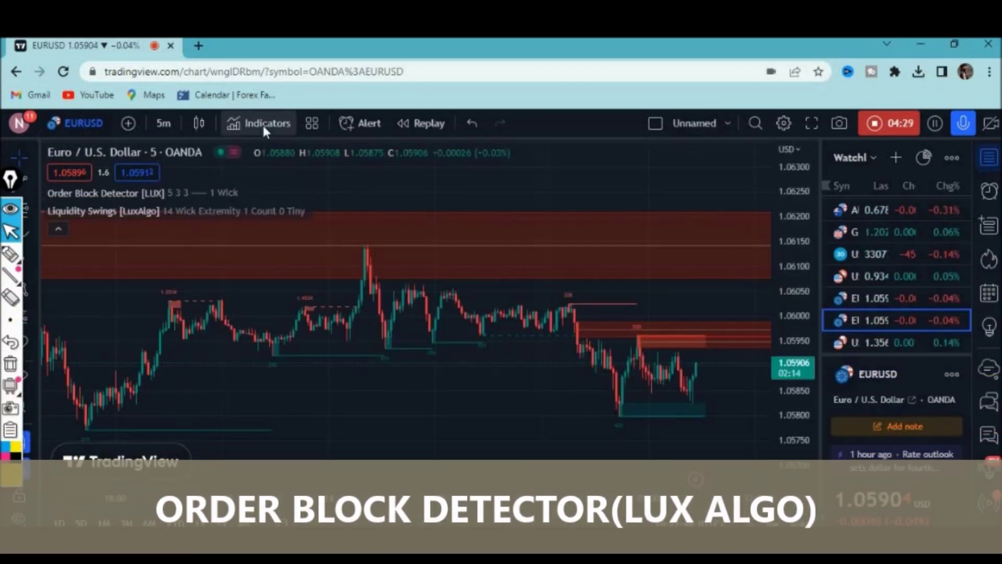
Find 'liquidity swings', select the Liquidity Swings indicator, and pan back to earlier hours.
click(263, 126)
click(256, 252)
click(233, 189)
text(liquidity swings)
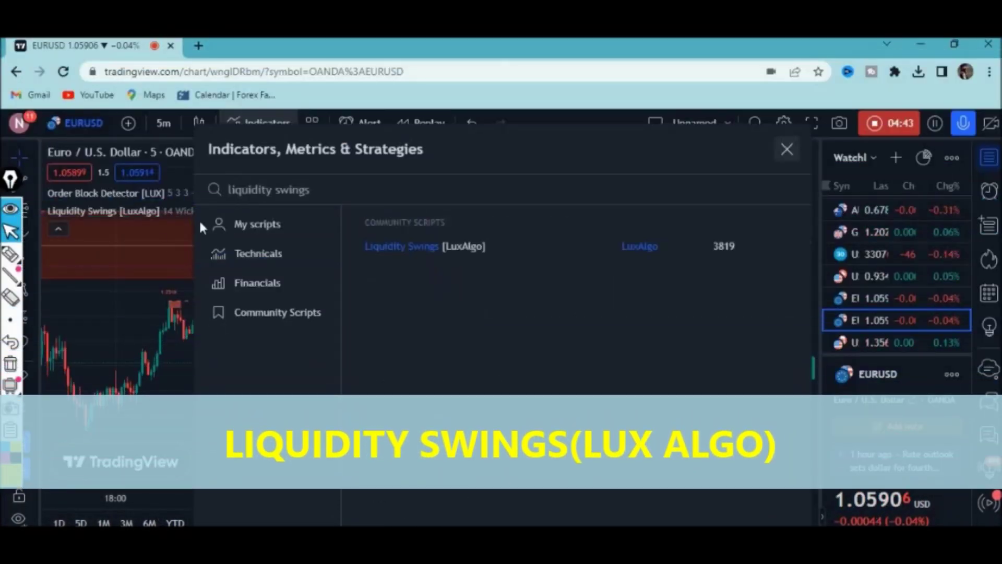
click(173, 151)
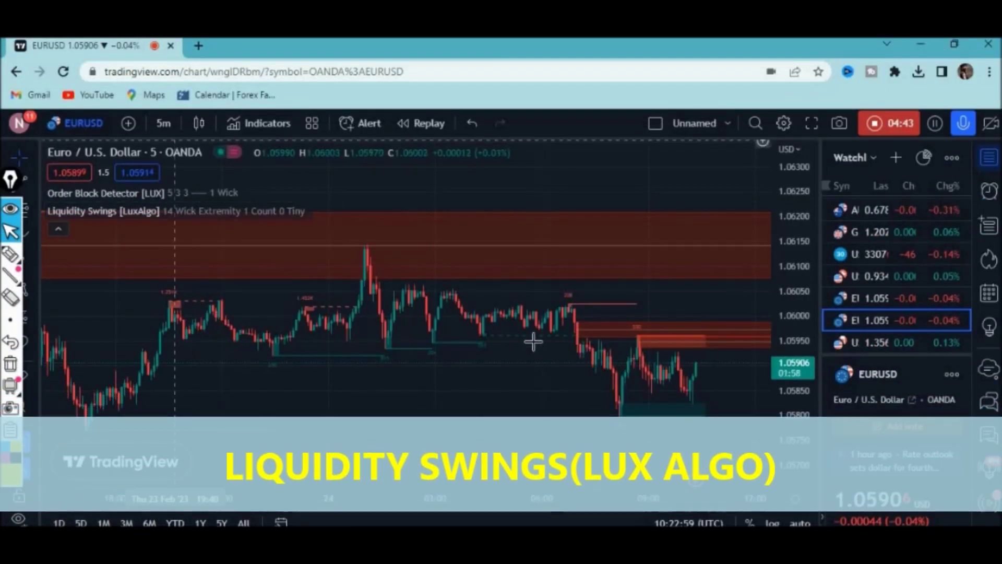
click(253, 273)
drag(510, 295, 158, 247)
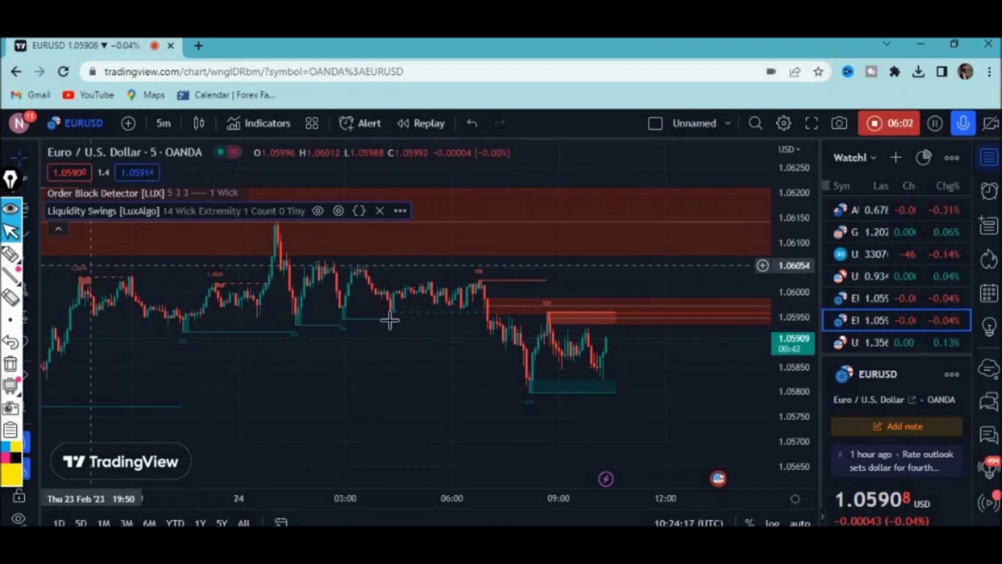
Sketch yellow strokes above price, under the lows, and rising toward the upper right, then erase them.
click(8, 254)
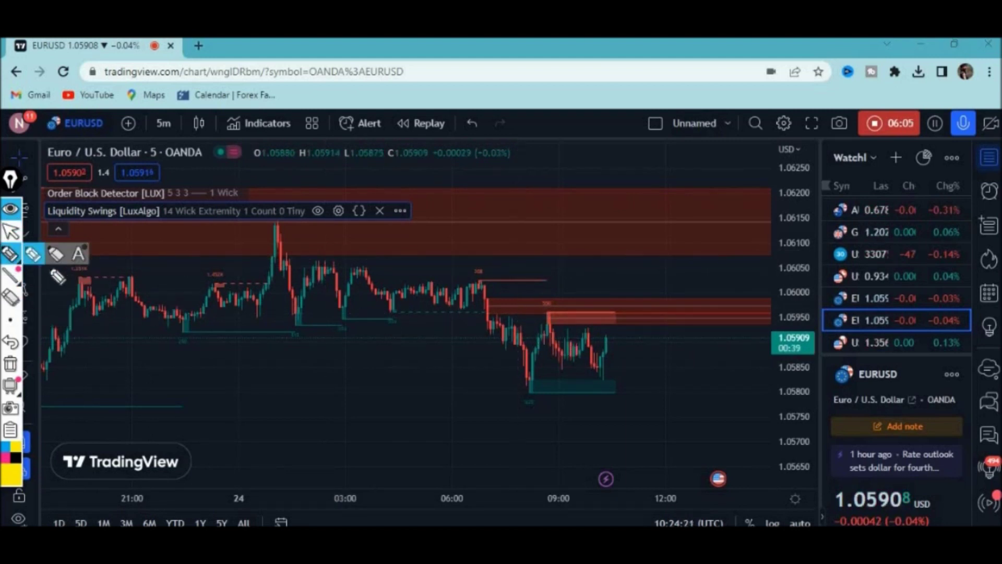
drag(600, 249, 543, 254)
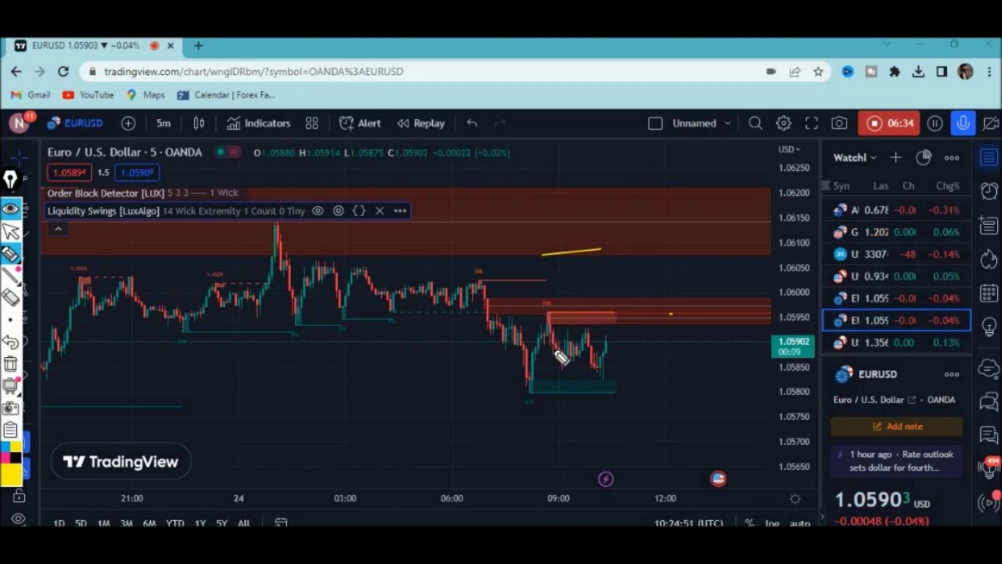
mouse_move(532, 341)
mouse_down()
mouse_move(624, 365)
mouse_move(627, 324)
mouse_up()
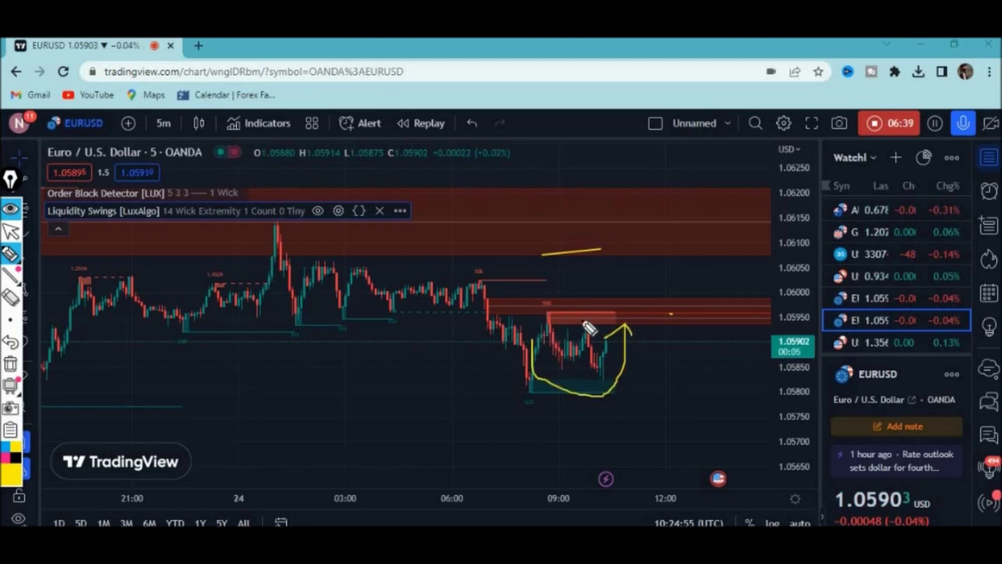
mouse_move(634, 291)
mouse_down()
mouse_move(669, 290)
mouse_move(695, 262)
mouse_up()
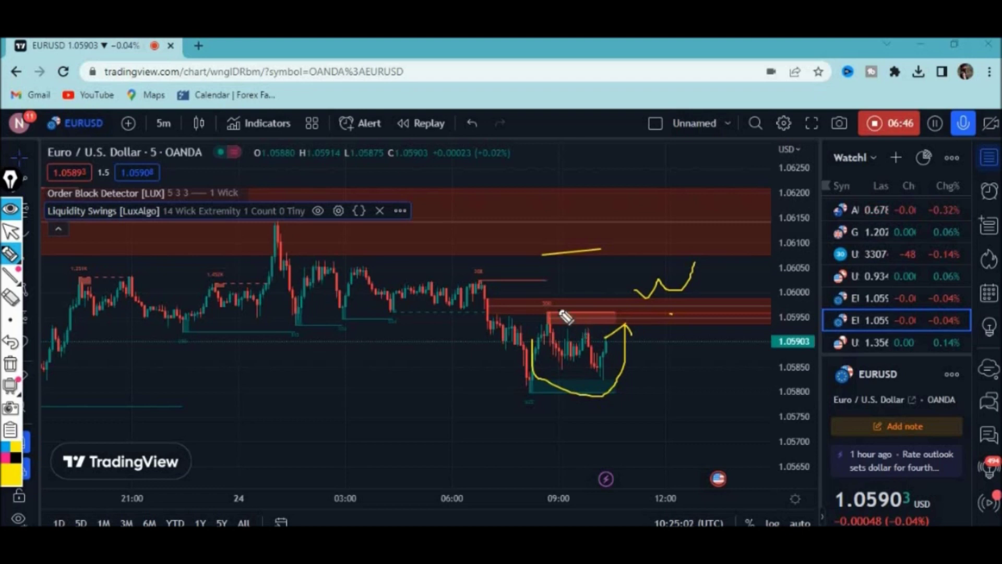
click(11, 363)
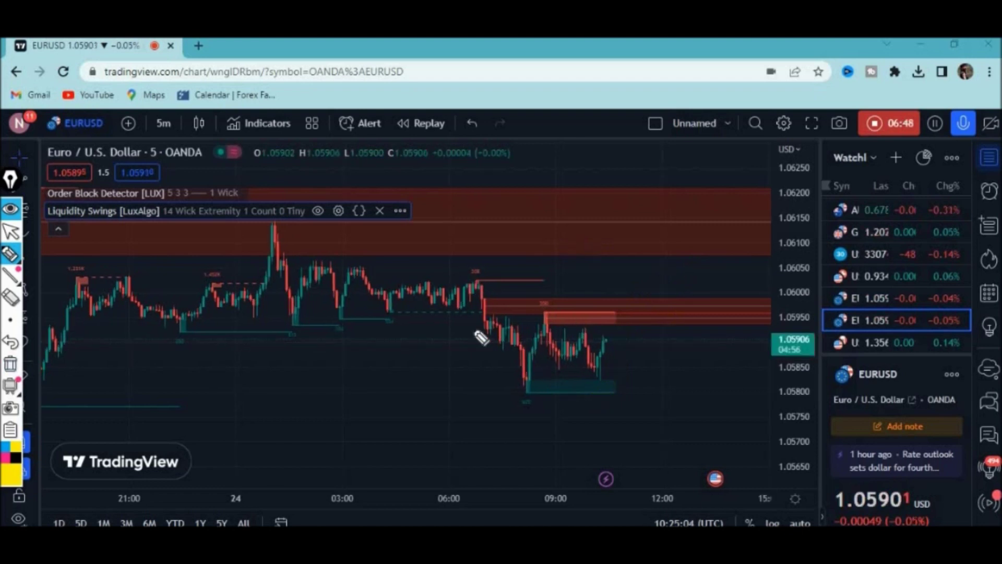
Mark a yellow dot near the red zone and underline the recent low, then erase it.
click(538, 305)
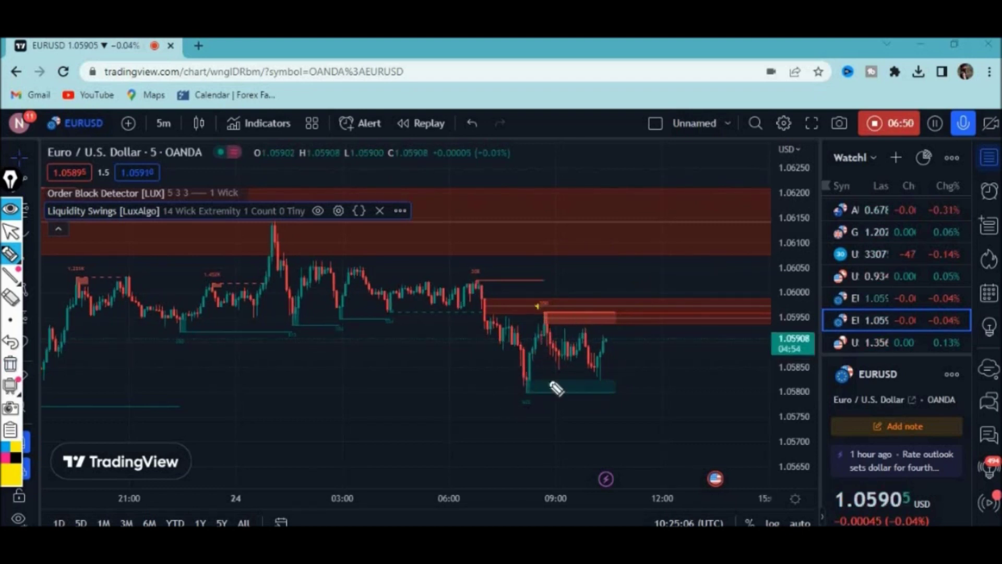
drag(495, 392, 538, 396)
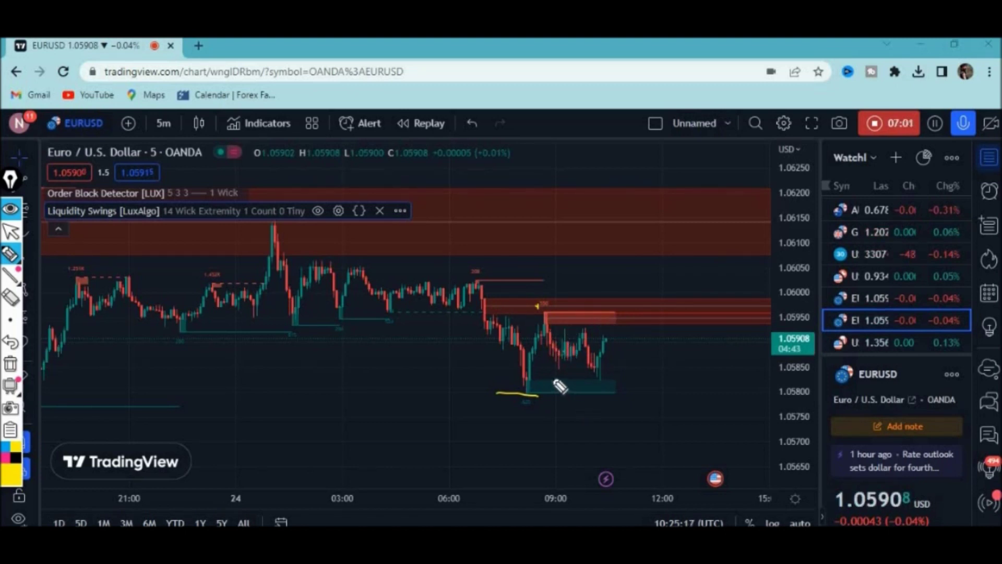
click(10, 364)
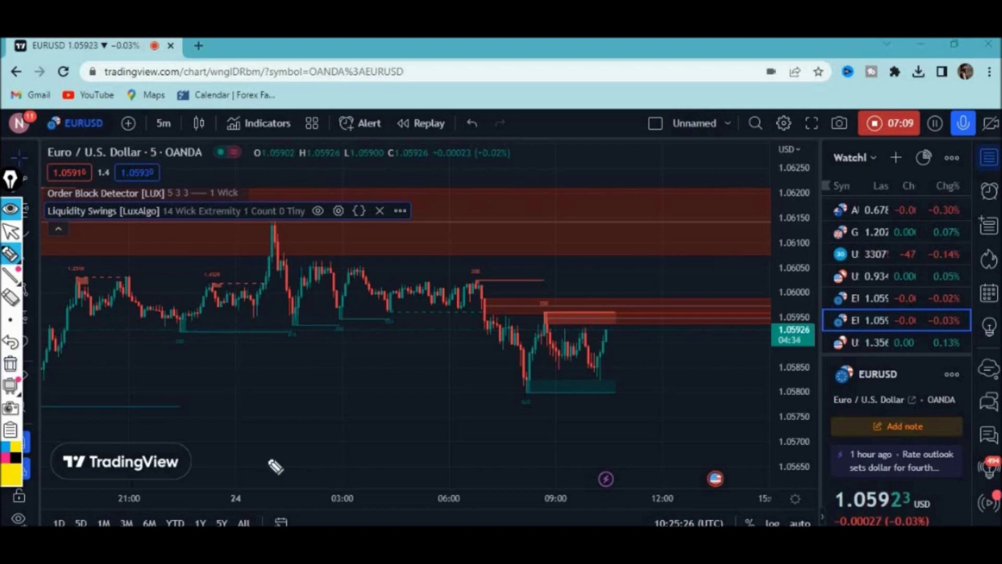
Sketch a yellow X at the recent low, a dashed line under the green zone, and a red-zone zigzag, then clear them.
mouse_move(498, 386)
mouse_down()
mouse_move(518, 412)
mouse_move(499, 410)
mouse_up()
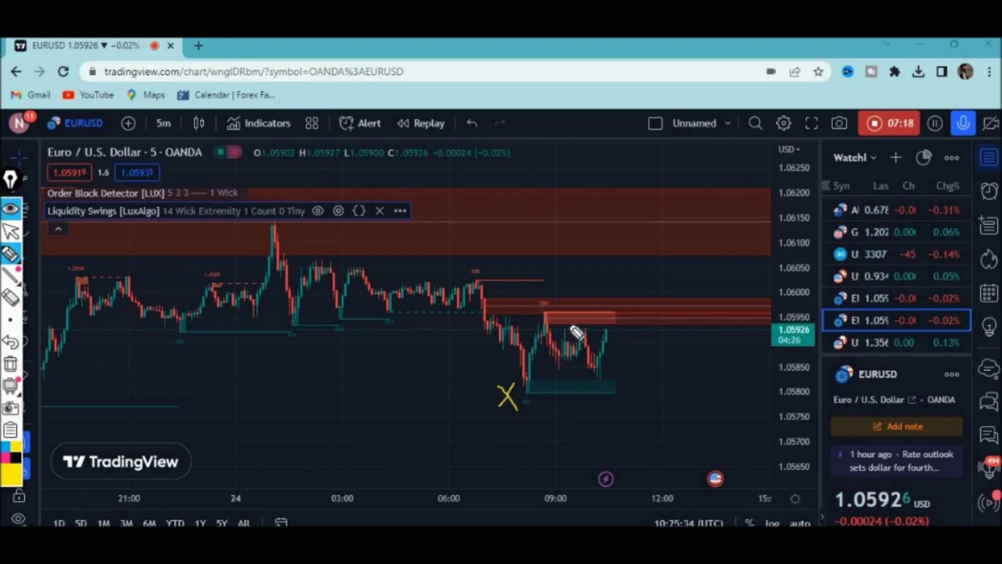
drag(514, 394, 593, 408)
click(628, 408)
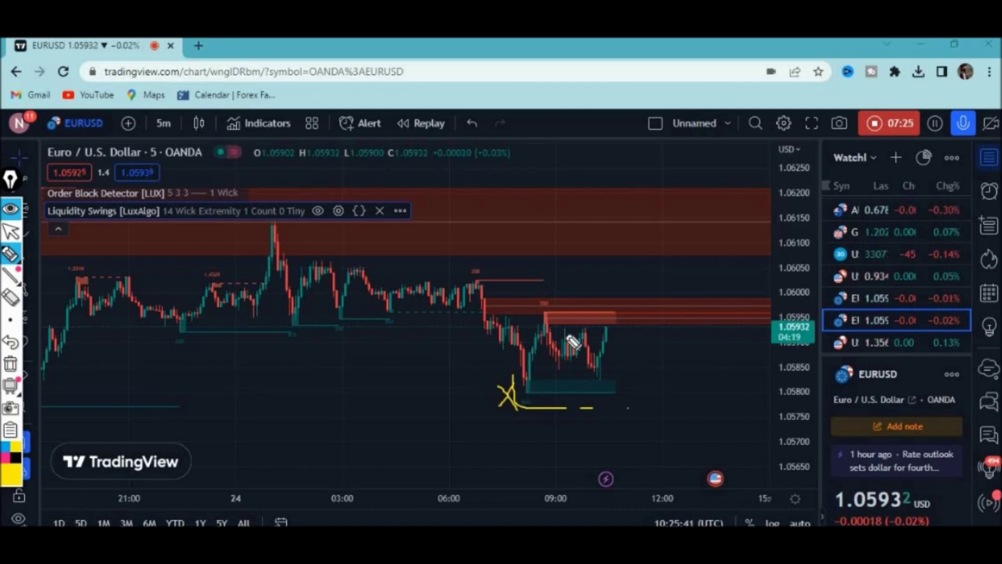
drag(574, 300, 566, 311)
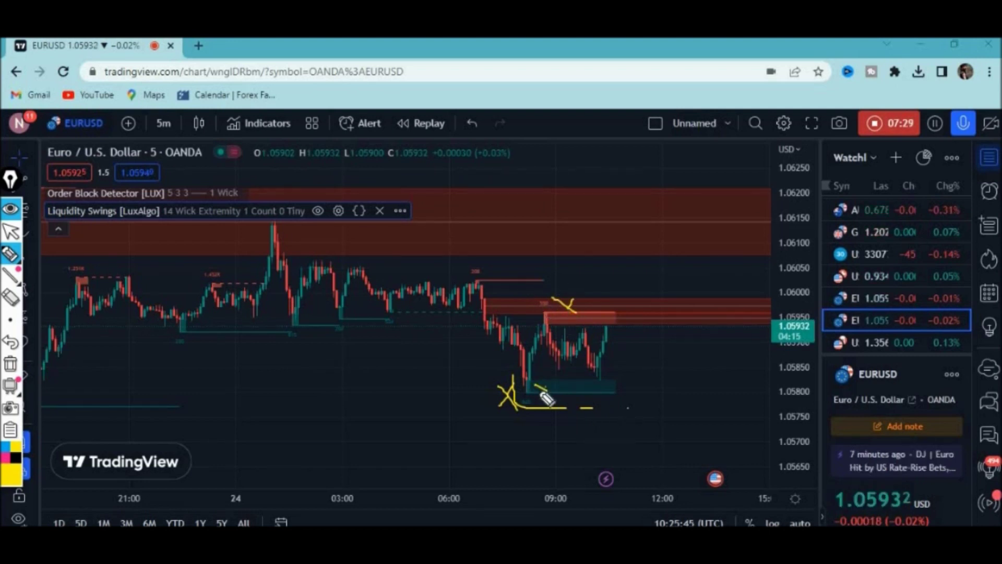
drag(535, 385, 546, 391)
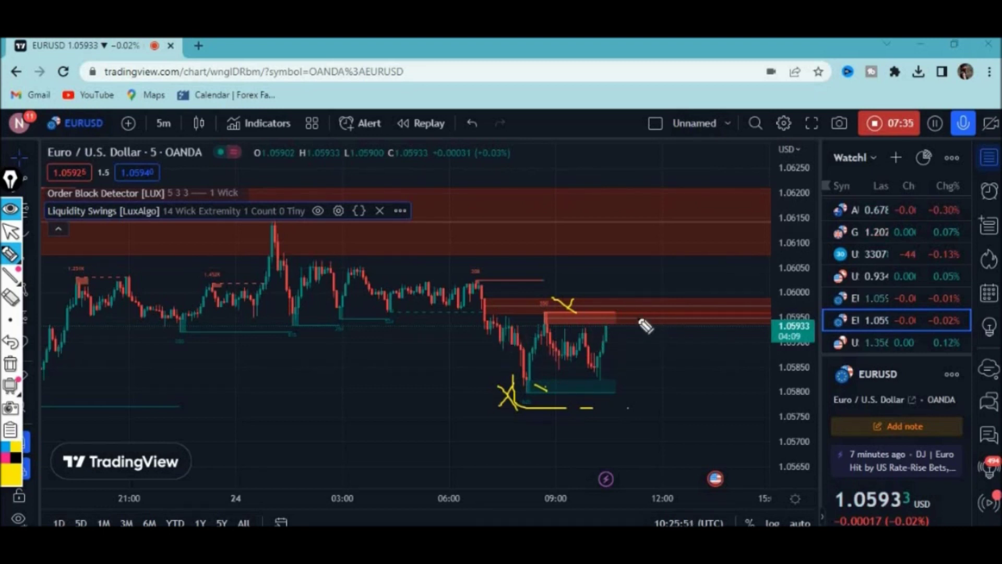
mouse_move(646, 276)
mouse_down()
mouse_move(674, 316)
mouse_move(702, 326)
mouse_move(746, 312)
mouse_up()
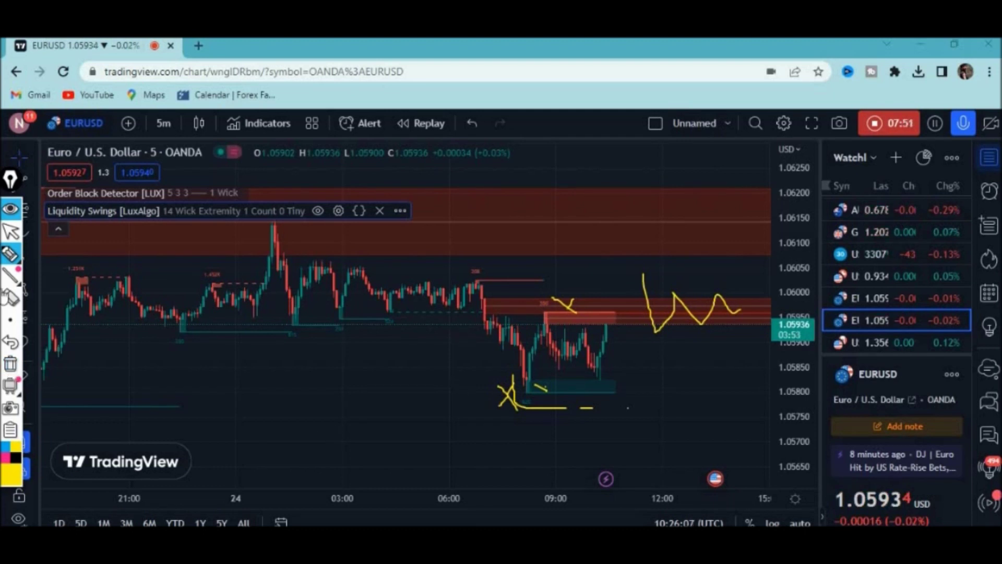
click(9, 386)
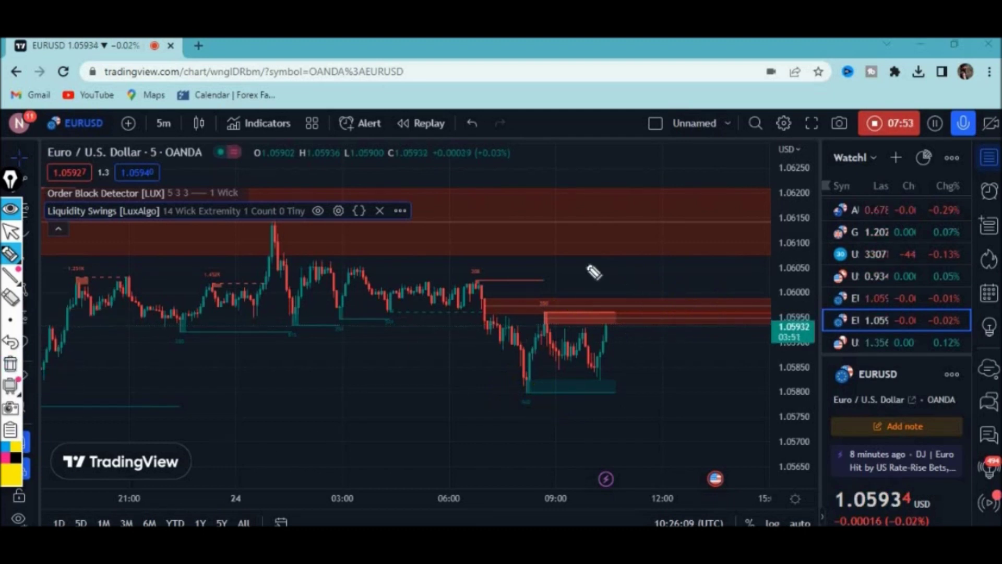
Sketch a yellow arc over the recent candles, undo it, and return to cursor mode.
mouse_move(535, 295)
mouse_down()
mouse_move(574, 274)
mouse_move(634, 324)
mouse_up()
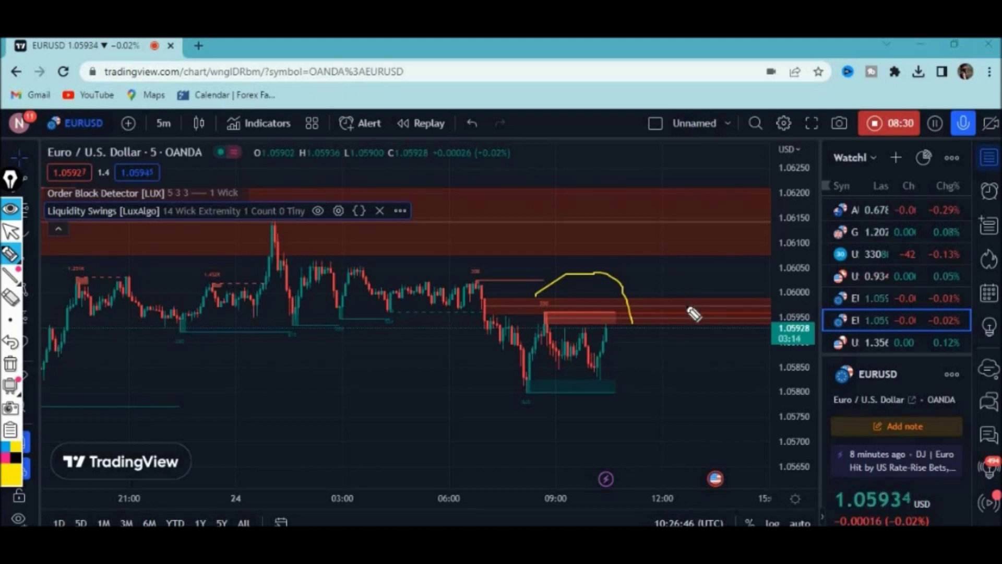
key(ctrl+z)
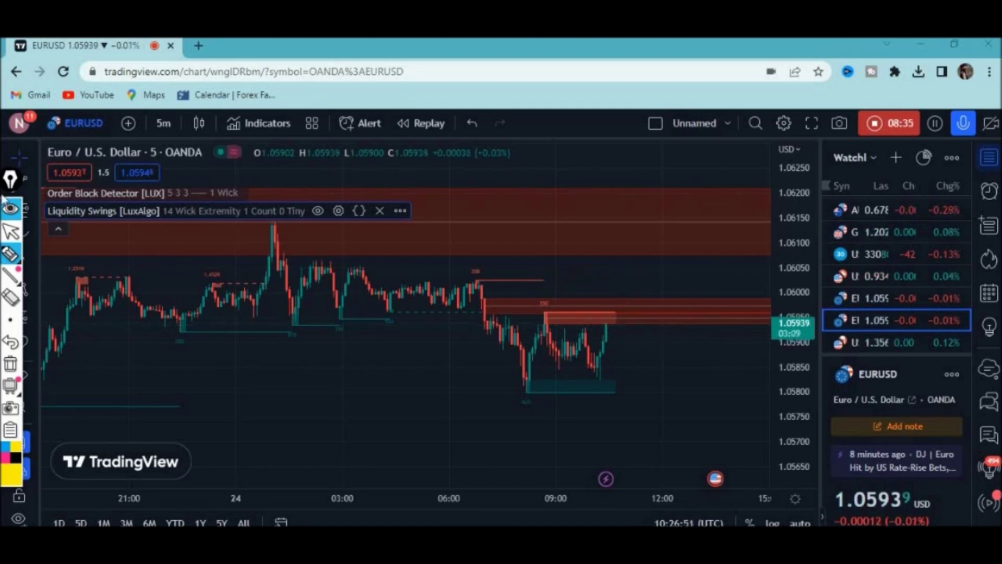
click(10, 232)
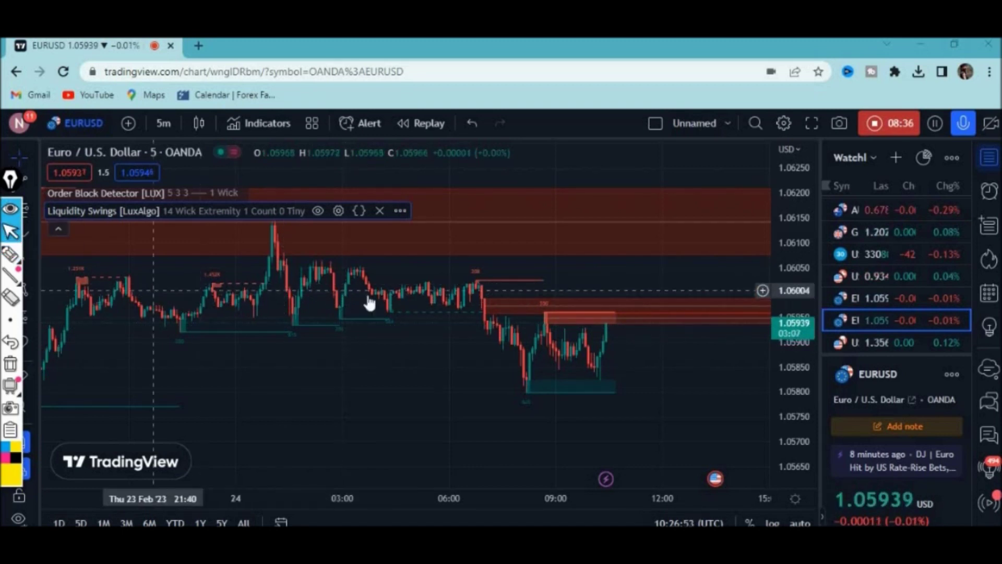
With the freehand brush, mark the swing low and lower order block zone in yellow, then clear them.
click(9, 254)
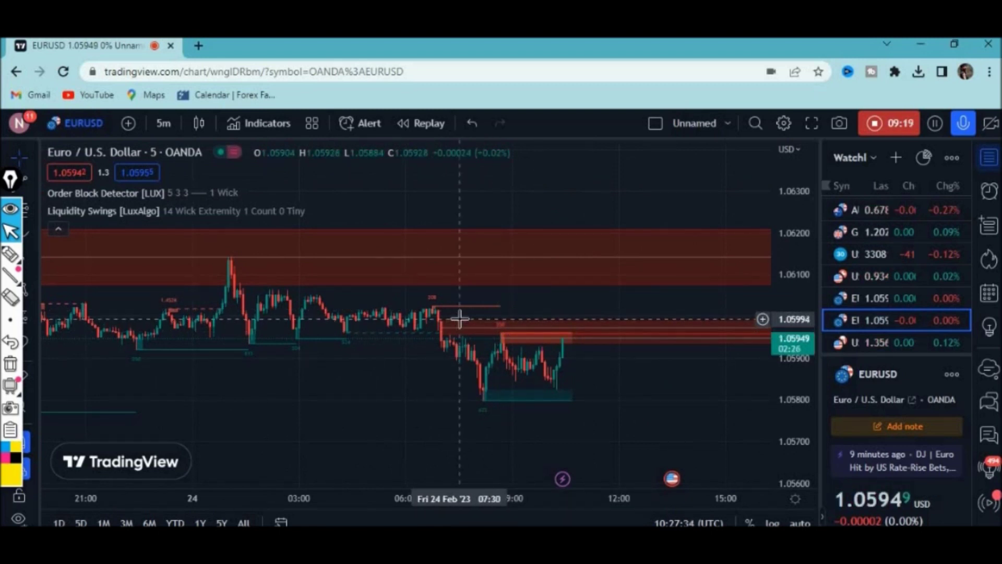
click(11, 254)
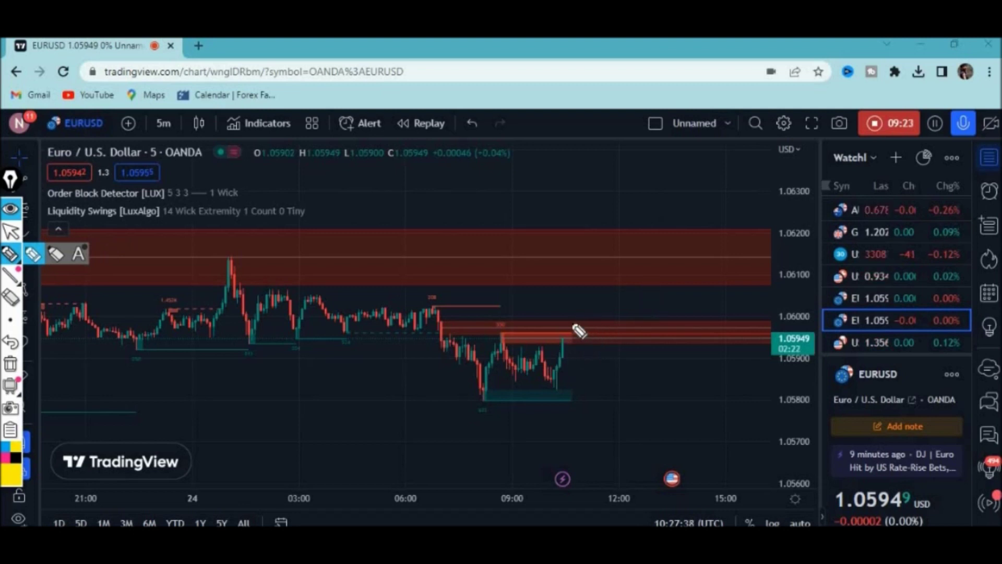
drag(568, 308, 610, 281)
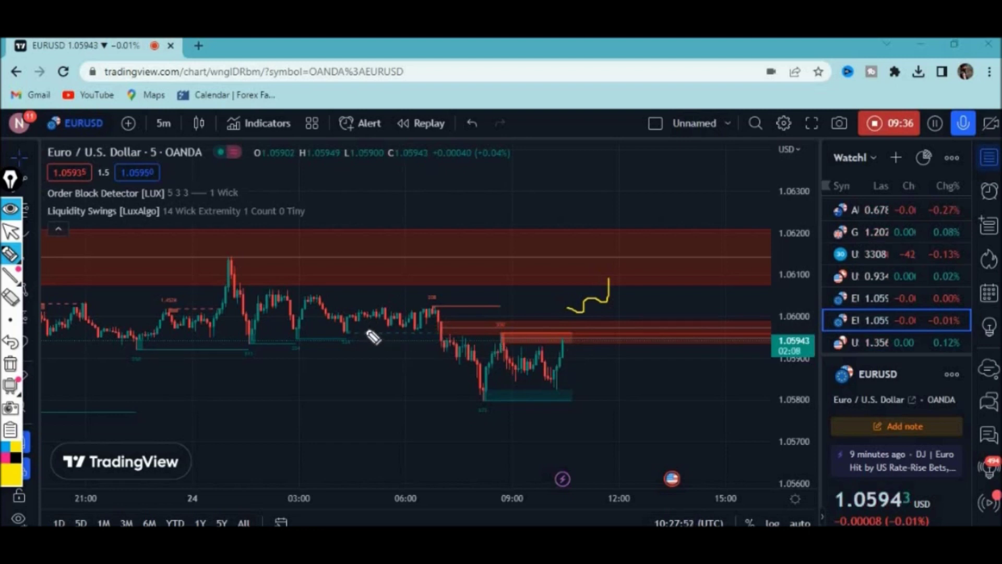
mouse_move(359, 331)
mouse_down()
mouse_move(368, 337)
mouse_move(330, 330)
mouse_move(264, 339)
mouse_up()
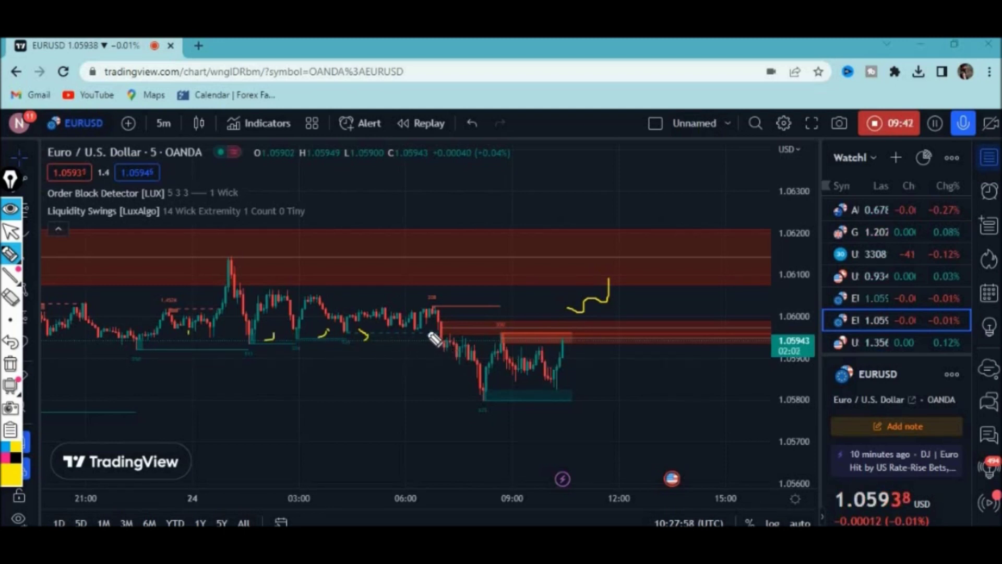
drag(446, 331, 582, 332)
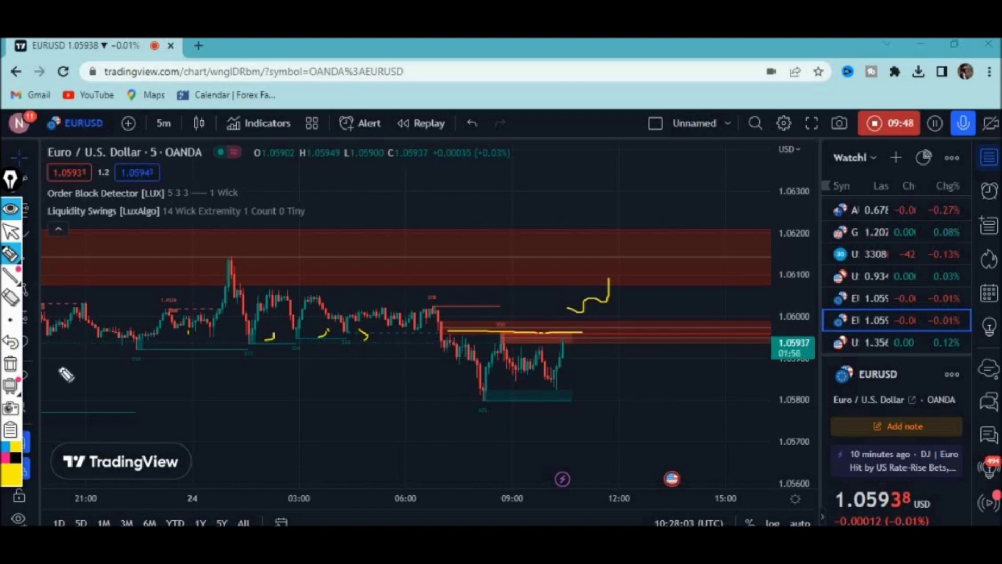
click(10, 363)
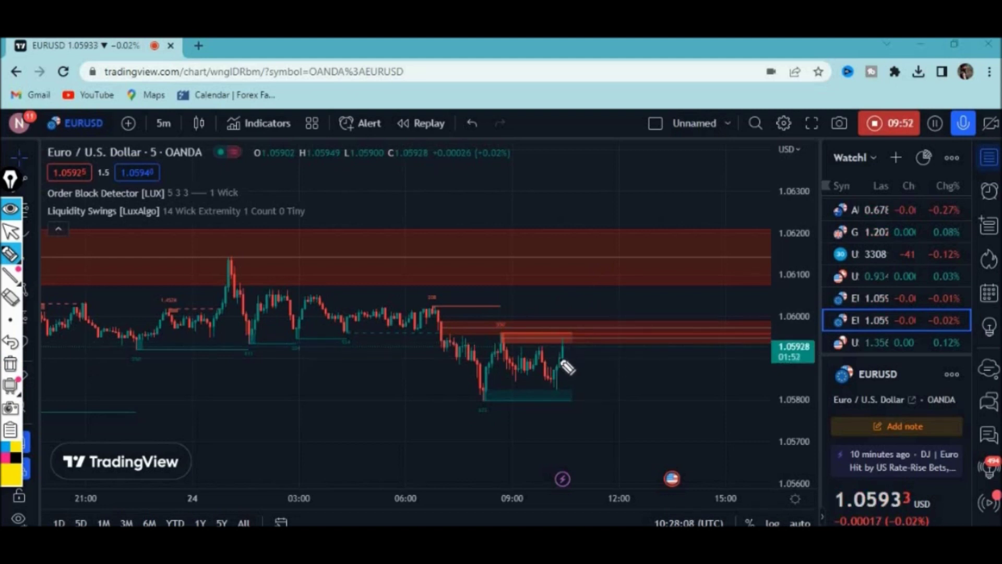
Sketch a yellow downward squiggle beside the latest candles projecting the next drop.
drag(568, 354, 577, 363)
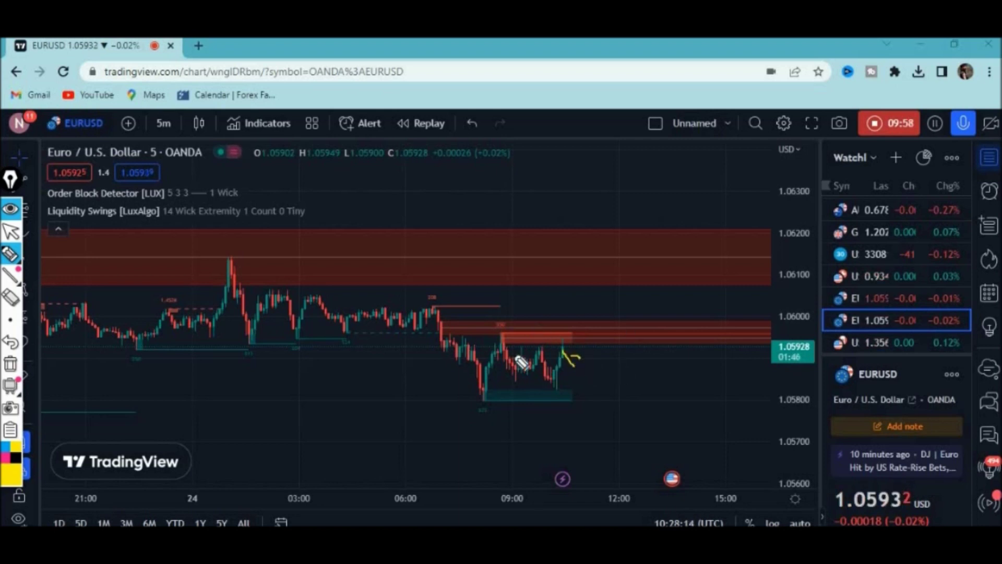
key(ctrl+shift+c)
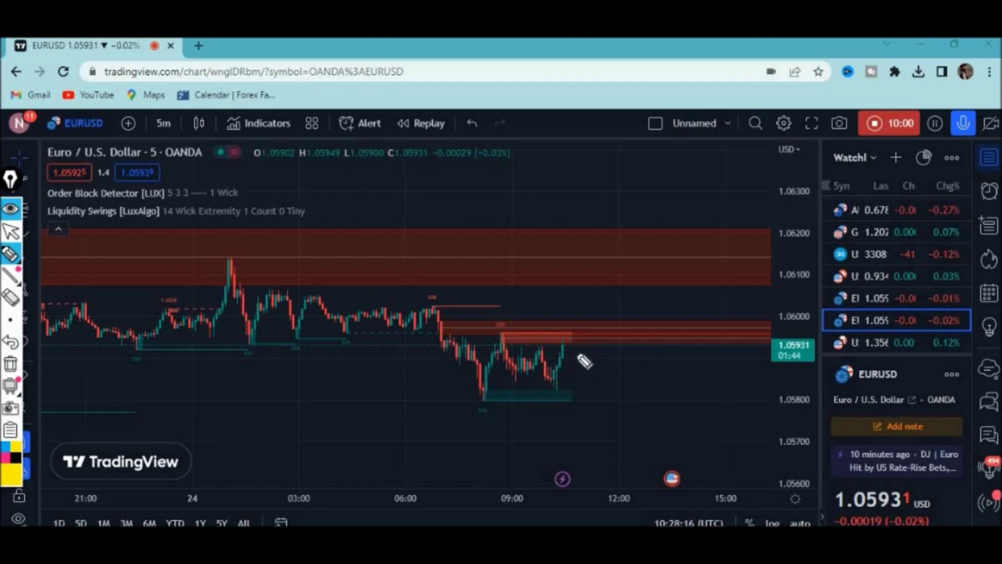
drag(580, 356, 587, 383)
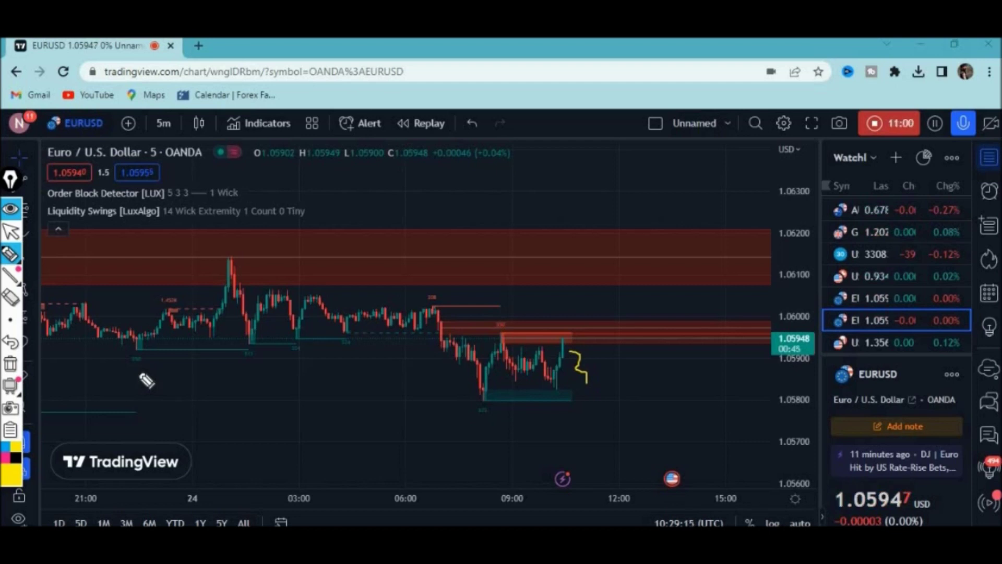
Clear the squiggle, trace the recent dip and a bounce in yellow, then clear those sketches.
click(15, 383)
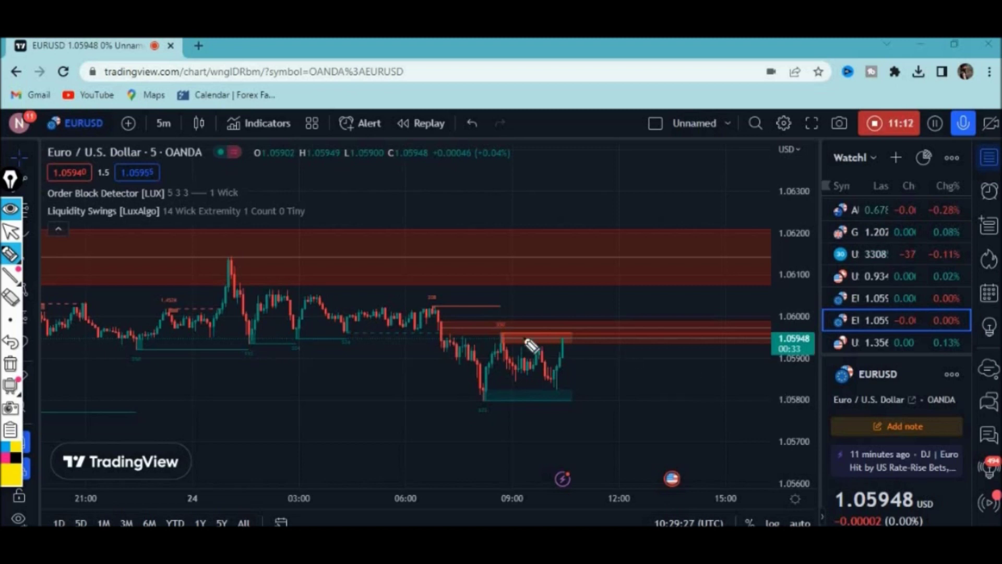
drag(468, 335, 543, 386)
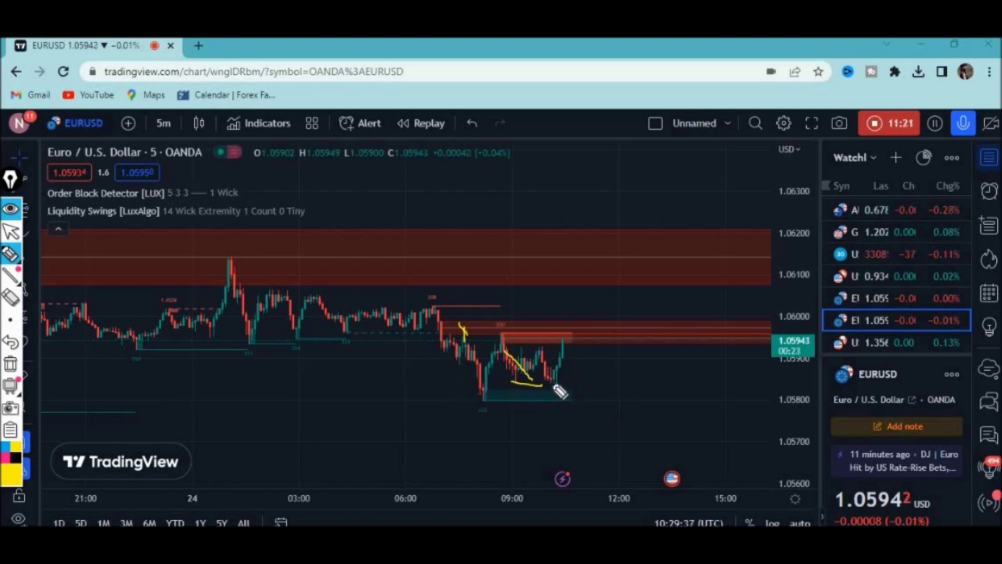
drag(565, 389, 574, 379)
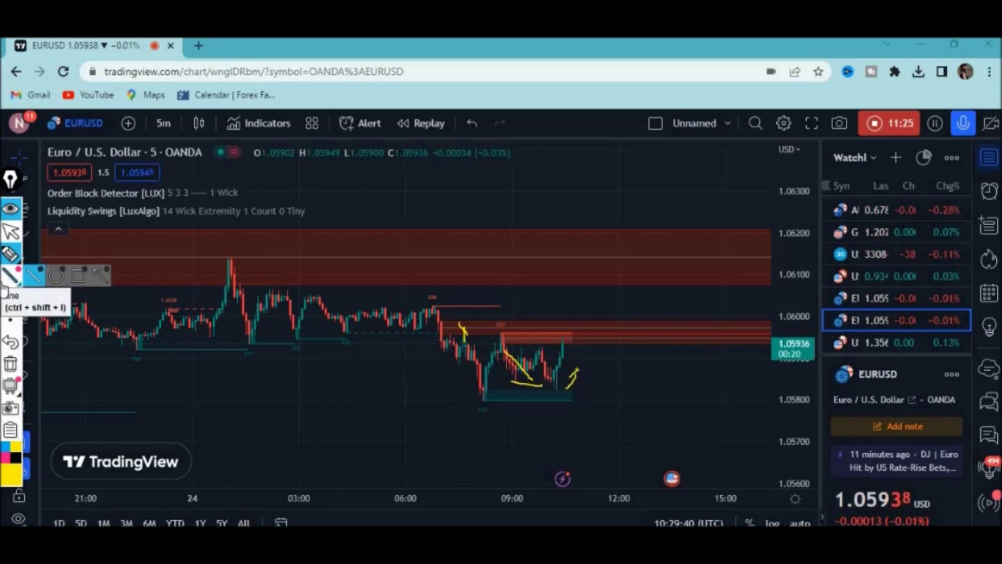
click(10, 363)
Sketch a dip above the lower zone rallying into the upper red zone, then return to the cursor.
drag(536, 297, 564, 322)
drag(574, 330, 579, 282)
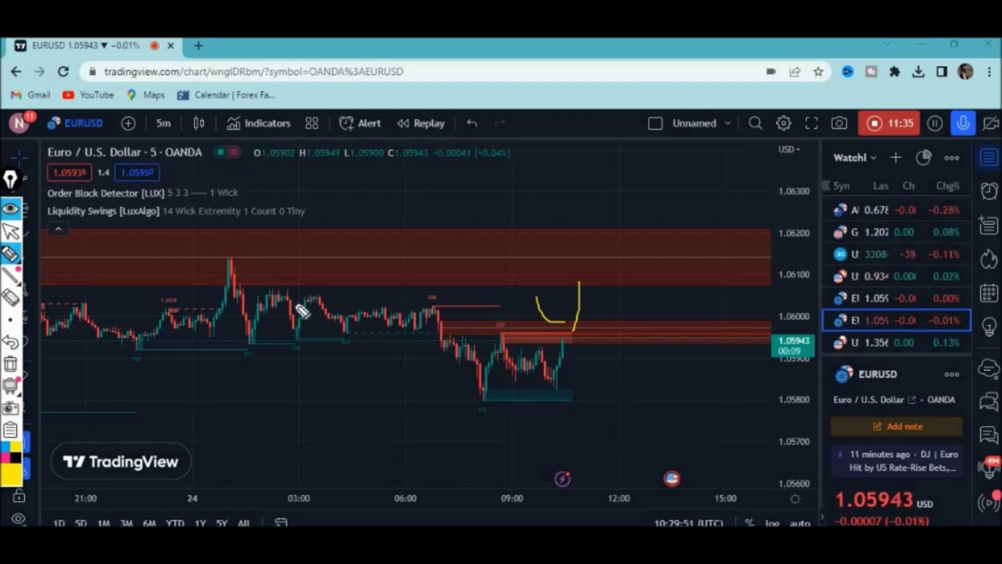
click(11, 231)
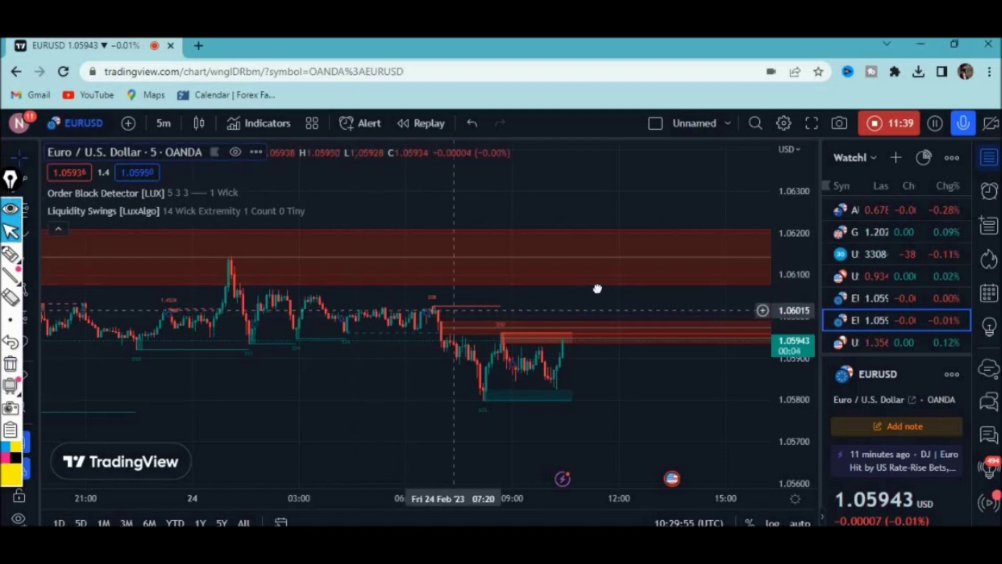
Pan the chart right and up to reveal older bars and lower prices, then pick the freehand pen.
drag(702, 287, 747, 285)
drag(693, 233, 683, 193)
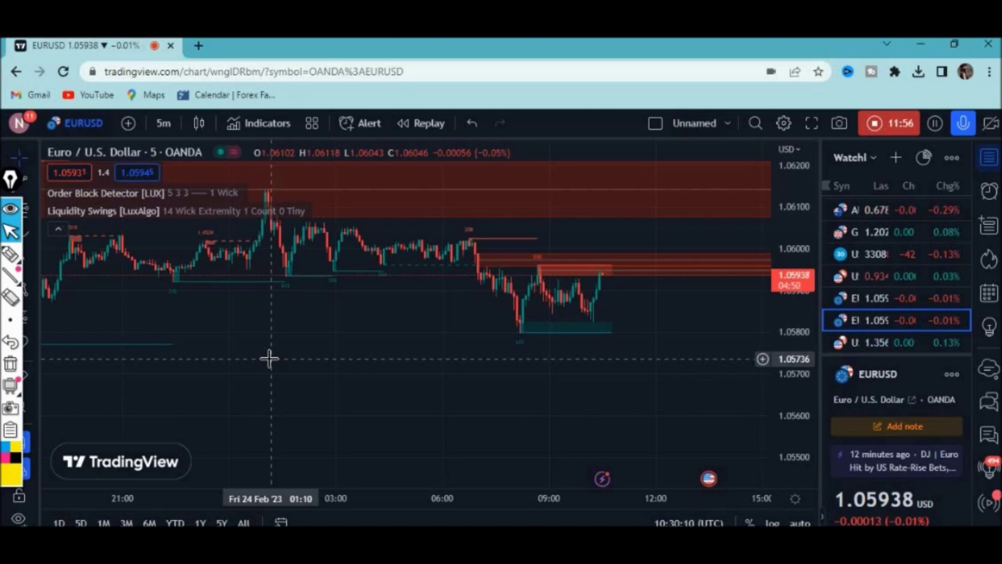
click(8, 255)
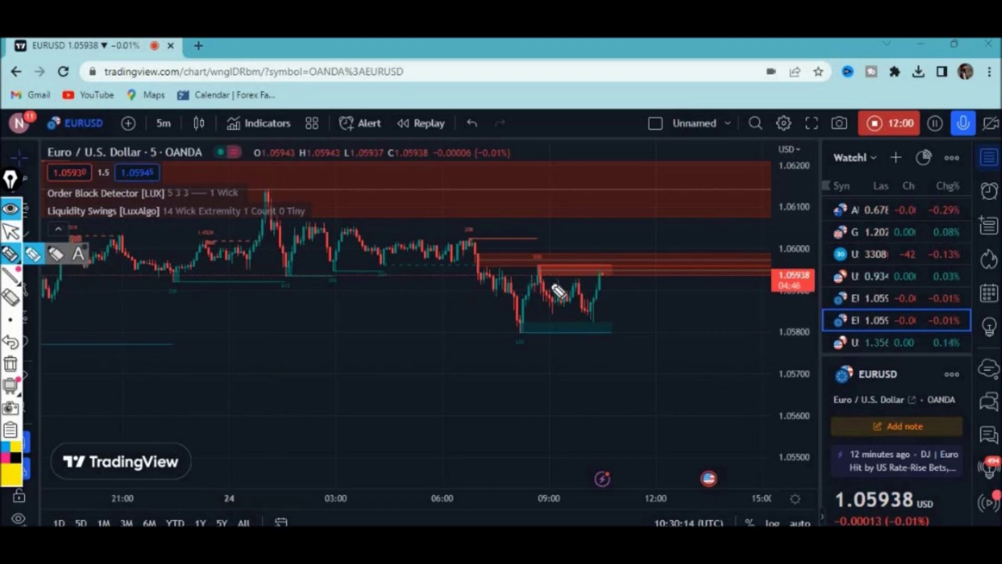
drag(550, 285, 605, 281)
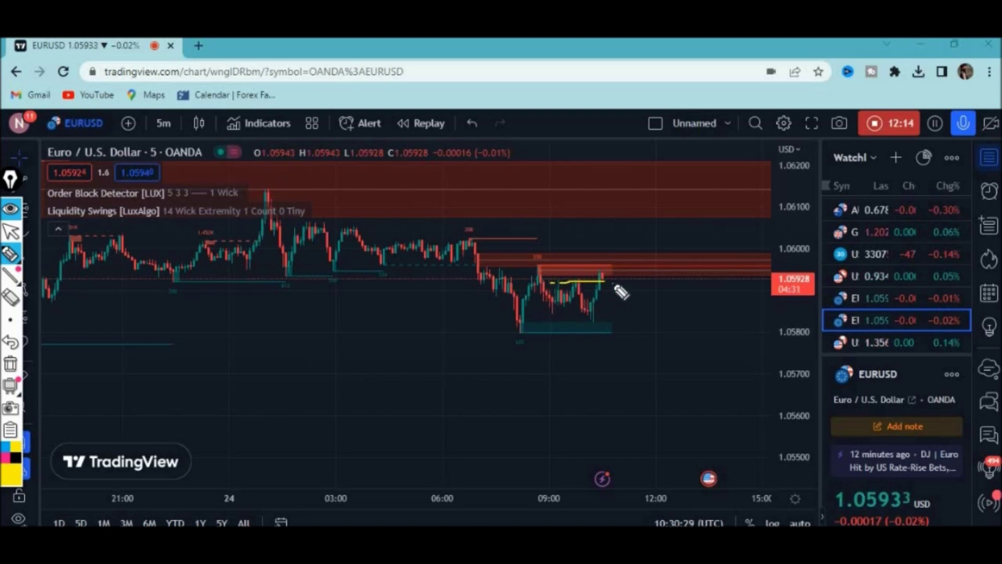
drag(615, 281, 617, 306)
drag(553, 303, 616, 305)
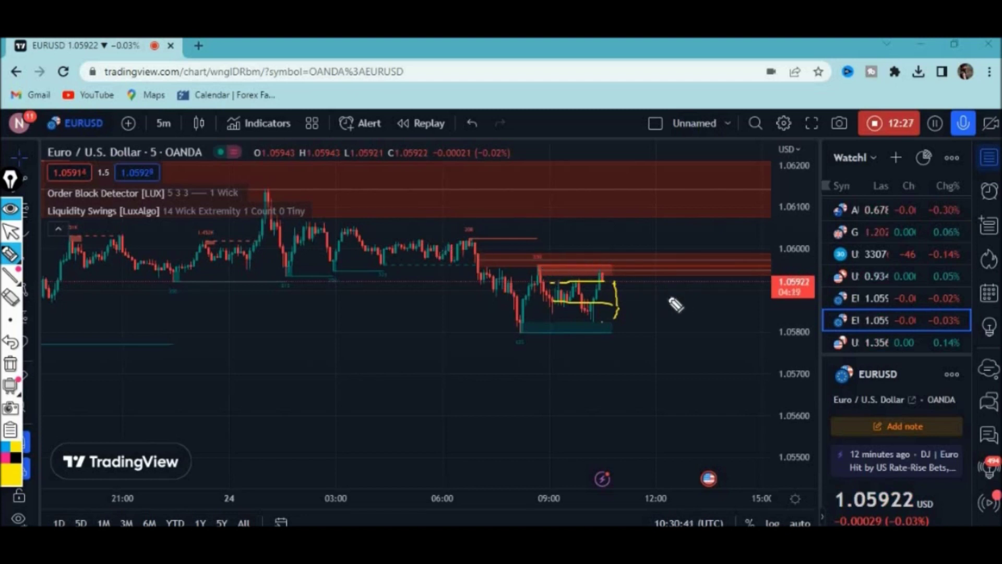
click(617, 301)
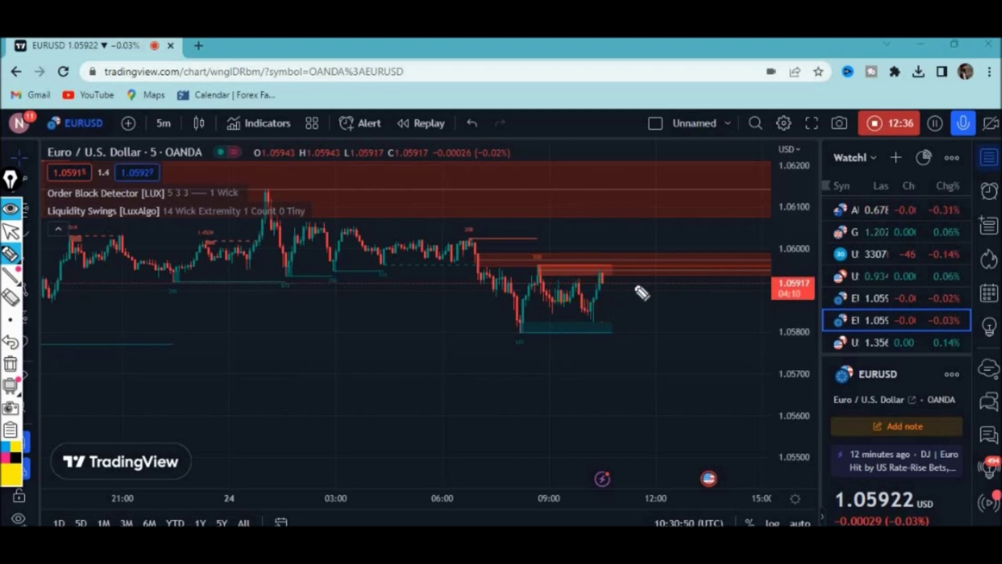
drag(573, 259, 590, 260)
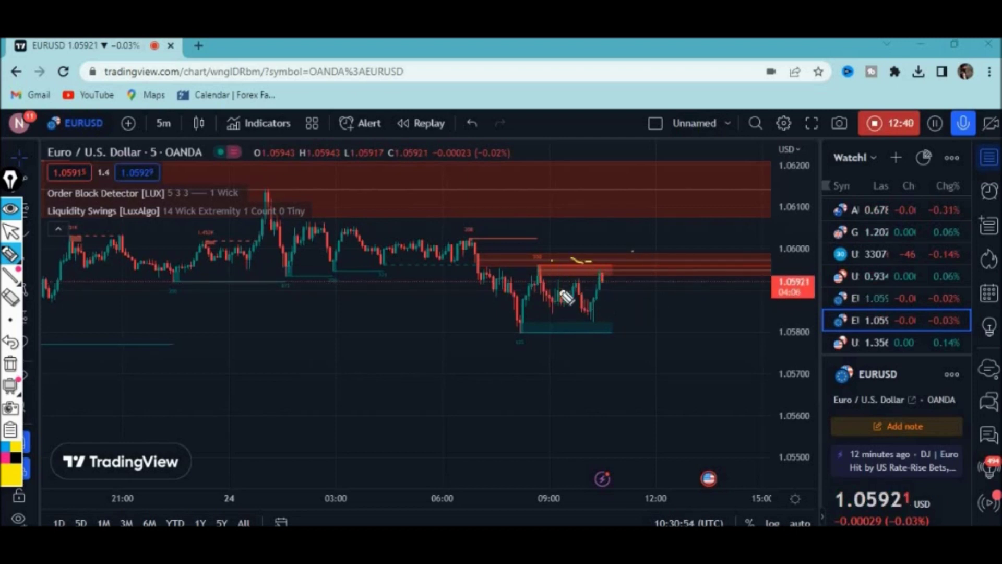
drag(551, 278, 578, 283)
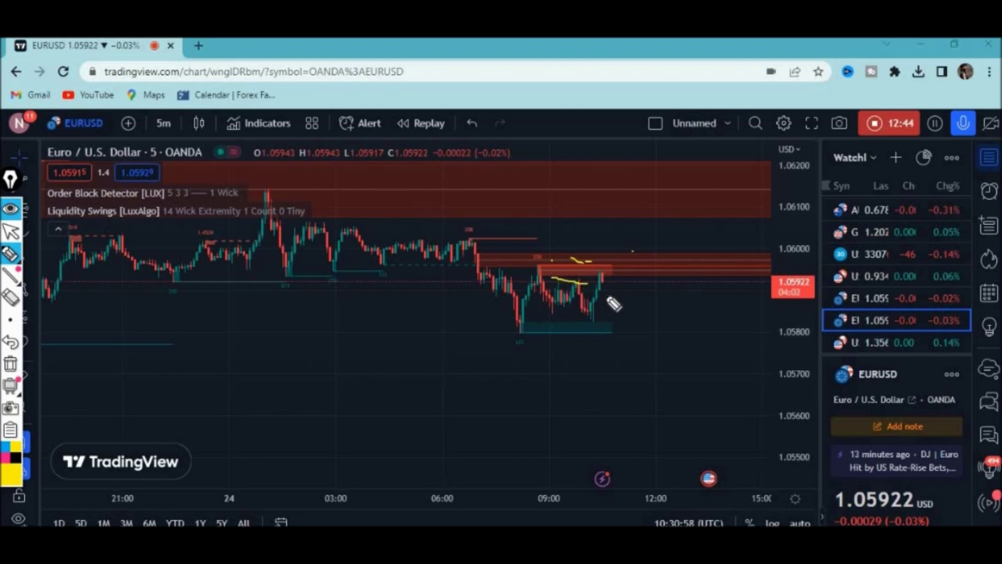
drag(605, 287, 610, 290)
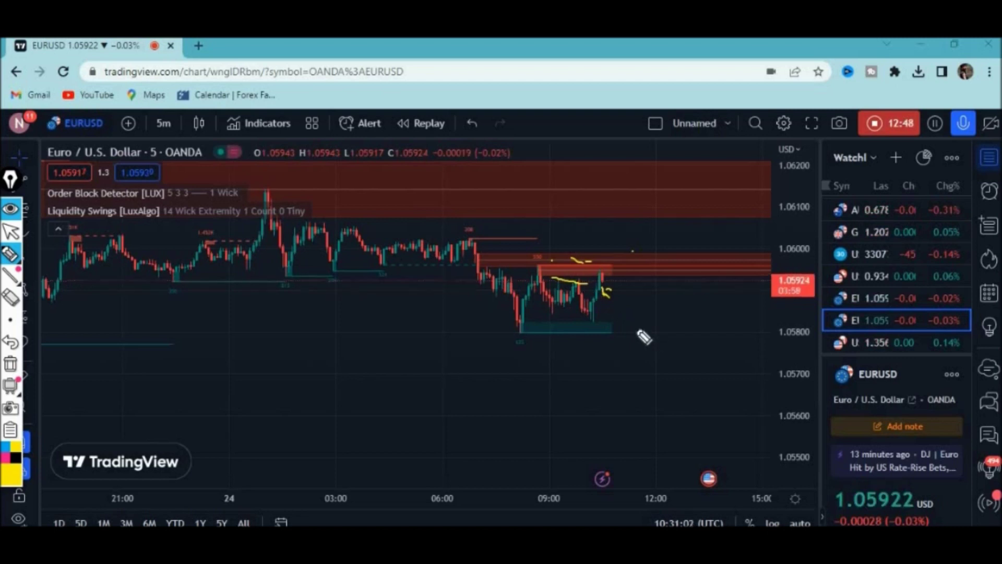
click(10, 364)
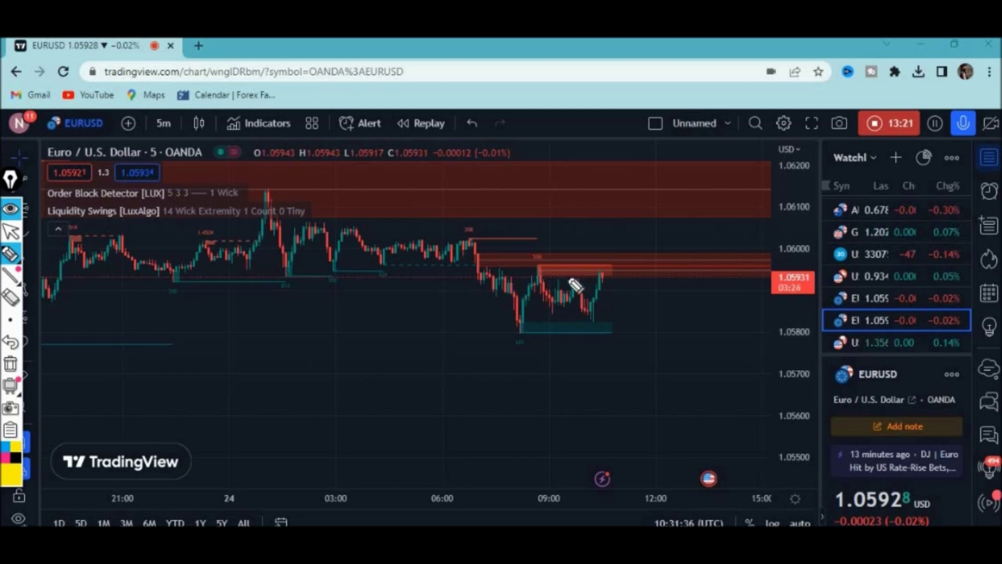
drag(555, 283, 600, 282)
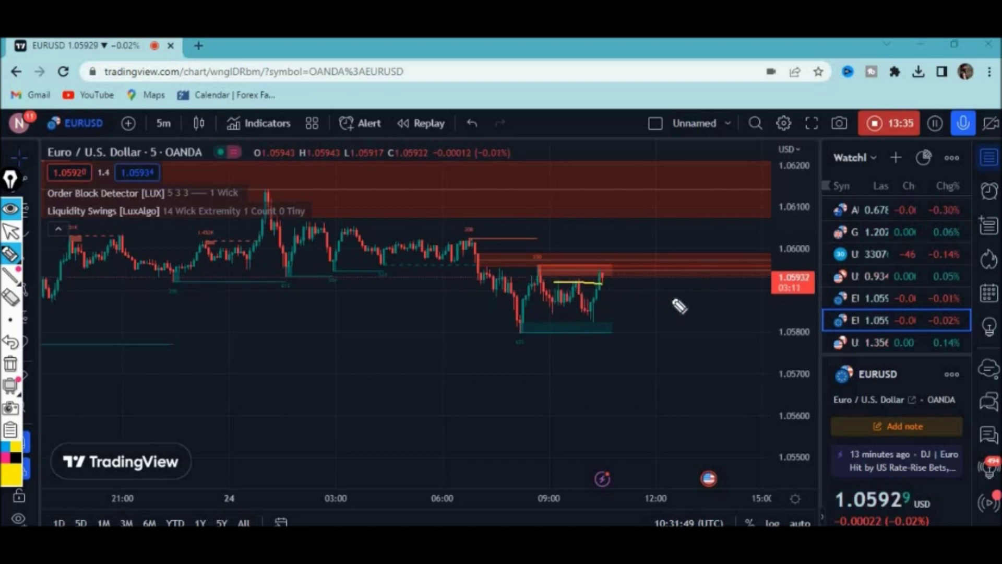
drag(609, 259, 613, 264)
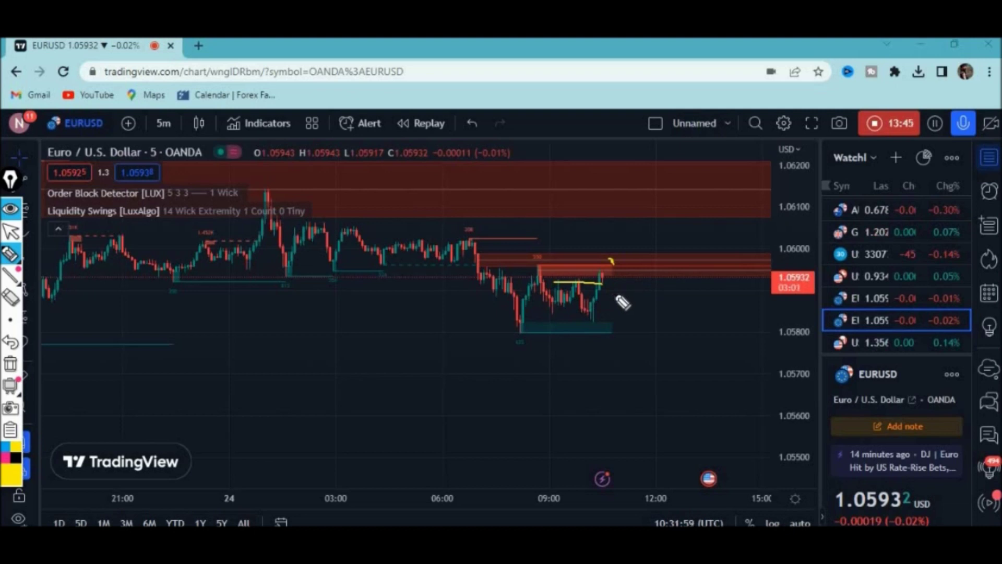
drag(597, 199, 619, 233)
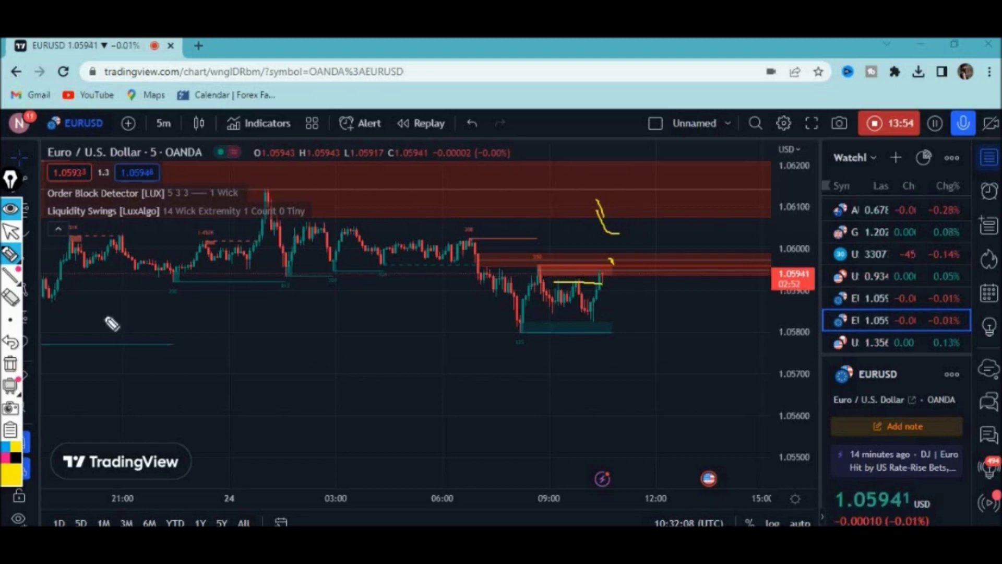
click(11, 365)
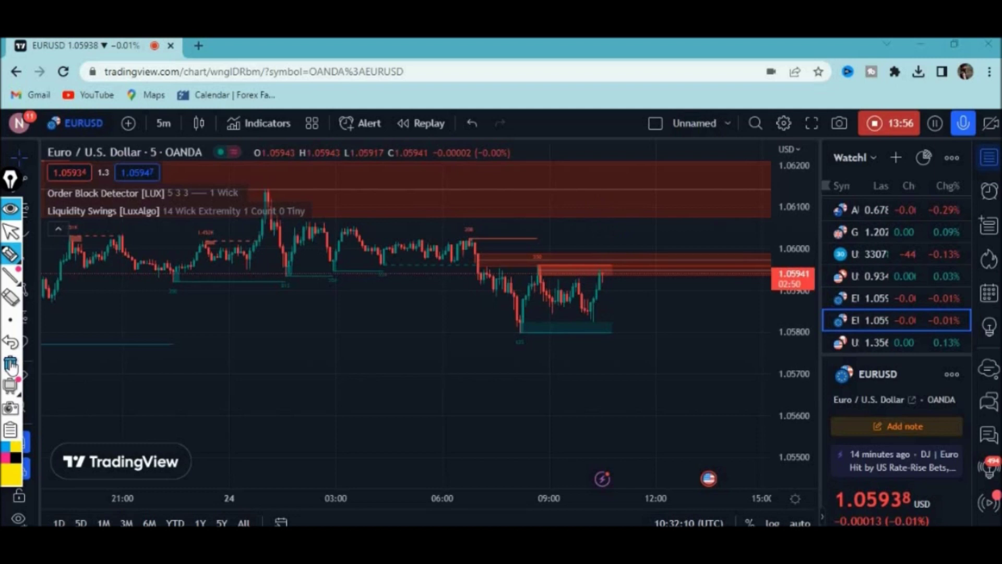